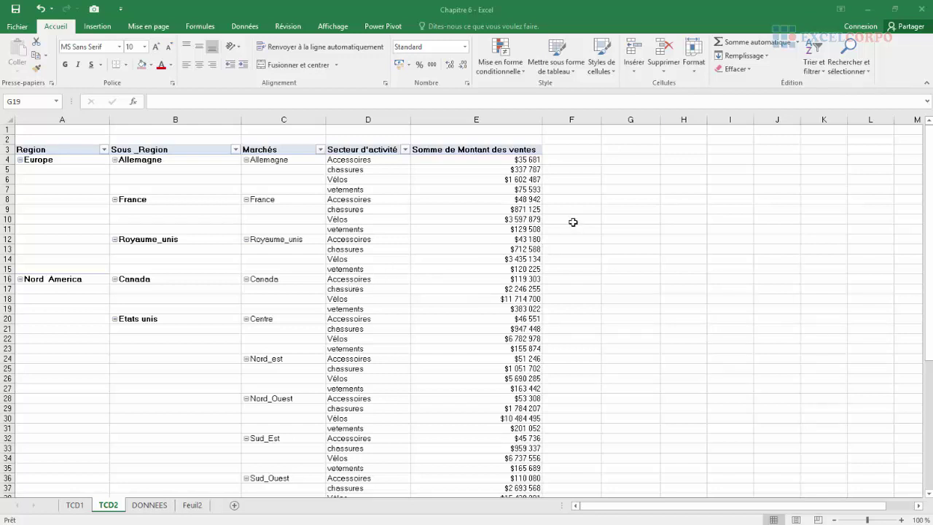
# Filter the Secteur d'activité field of the TCD2 pivot table to exclude Vélos
pyautogui.click(526, 228)
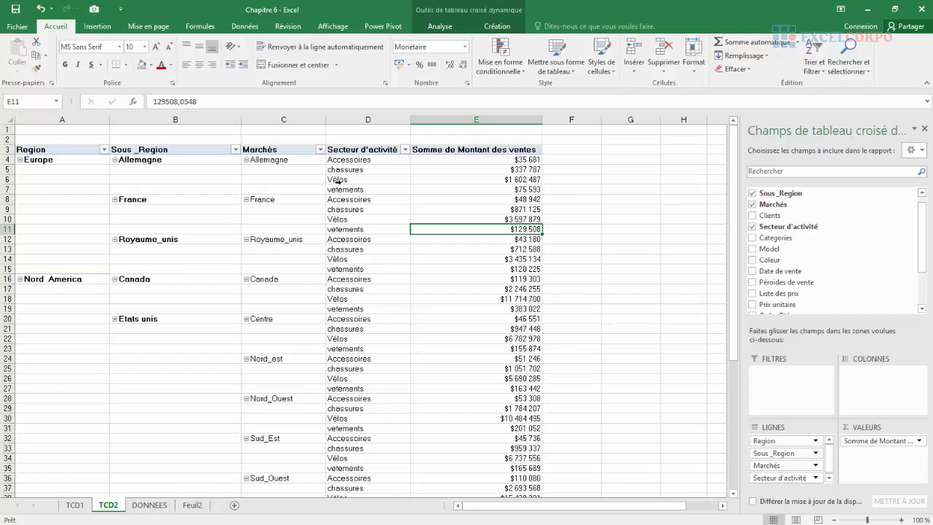
pyautogui.click(405, 150)
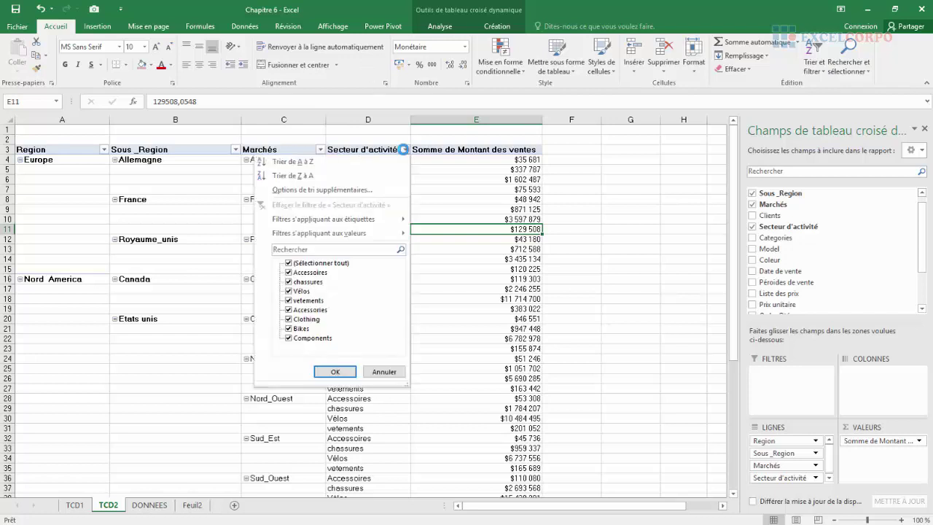
pyautogui.click(290, 291)
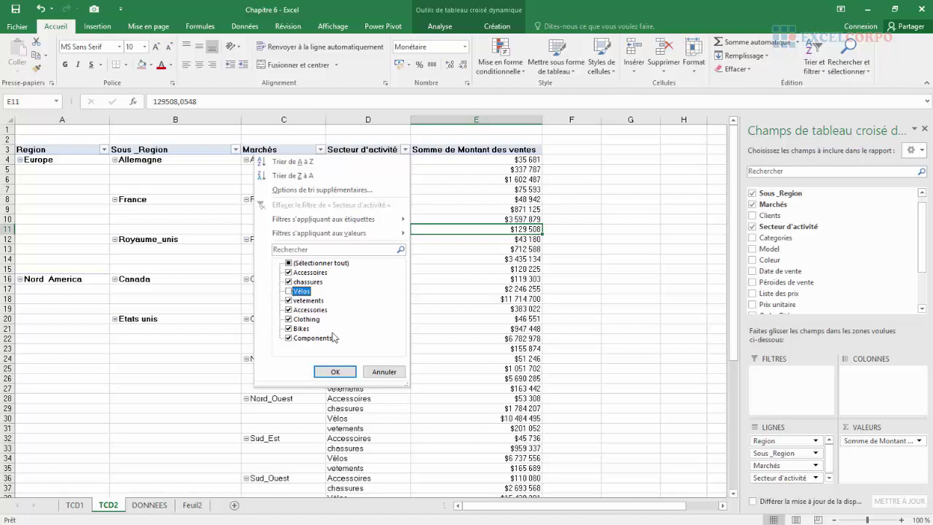
pyautogui.click(335, 371)
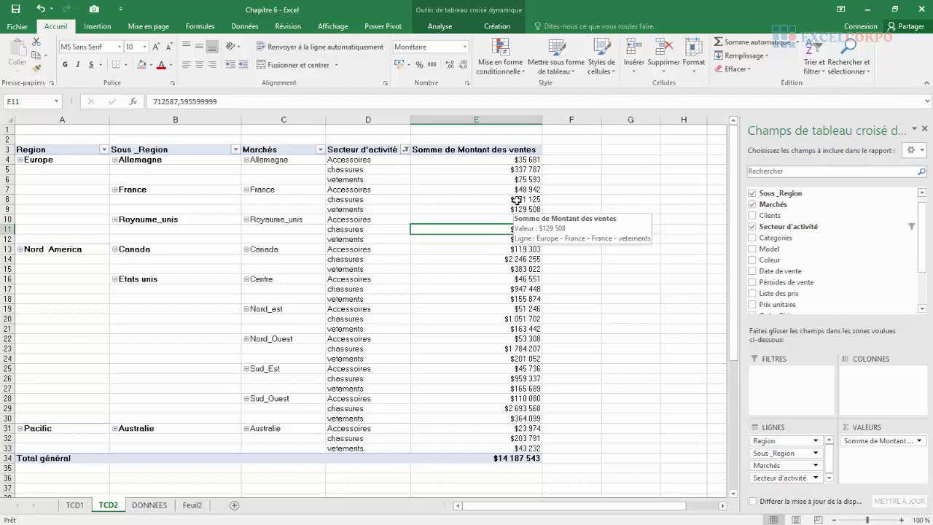
# Reselect all items in the Secteur d'activité filter of the TCD2 pivot table
pyautogui.click(405, 150)
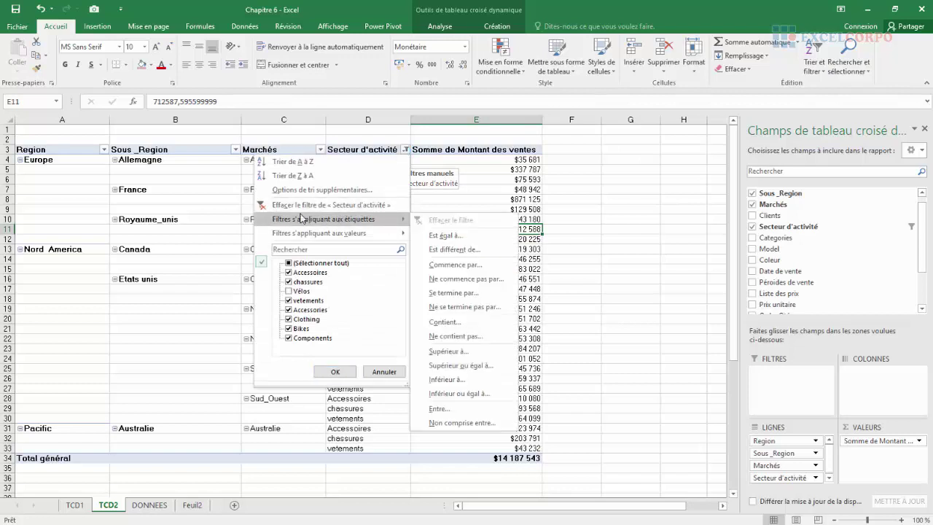
pyautogui.click(288, 263)
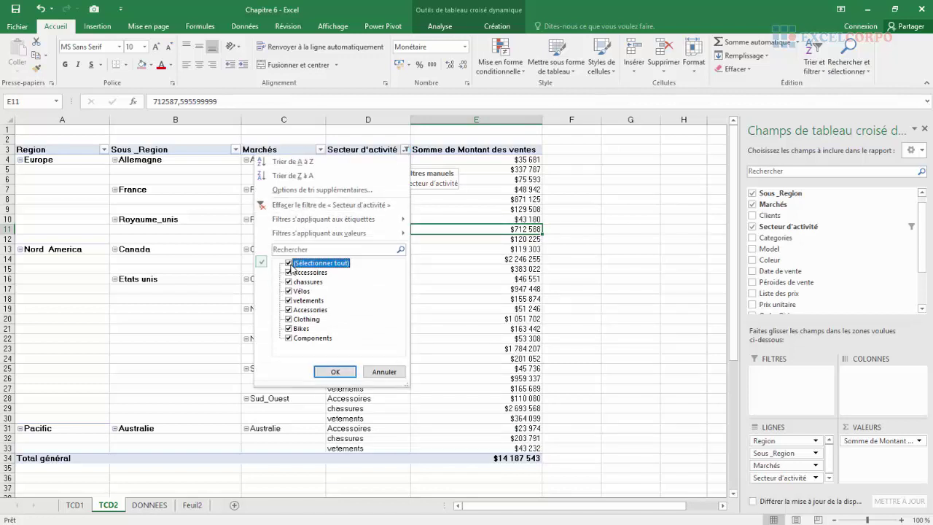
pyautogui.click(336, 372)
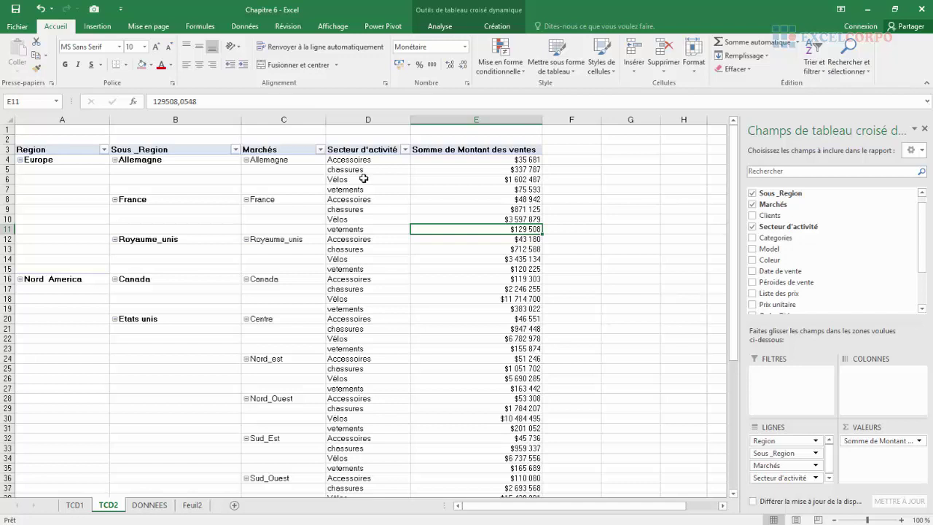
pyautogui.click(590, 193)
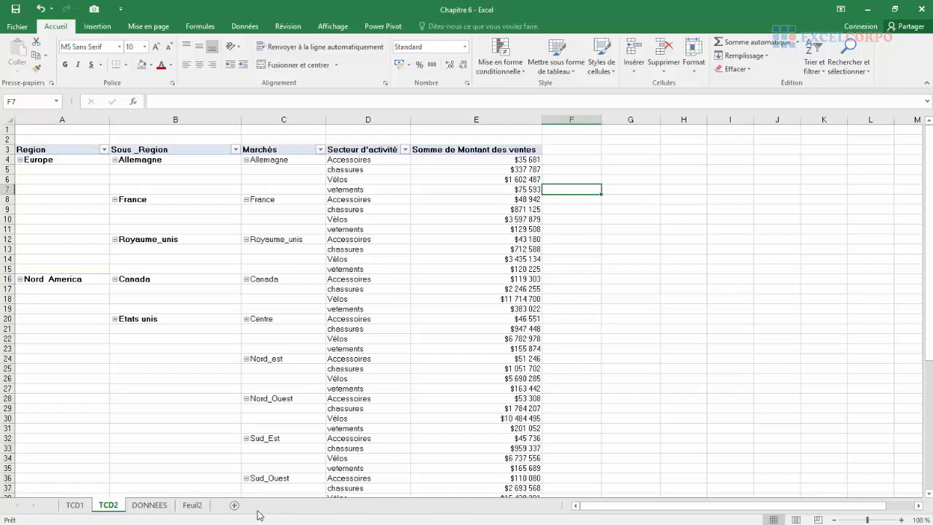
# Summarize Montant des ventes by Somme in the pivot table on sheet Feuil2
pyautogui.click(191, 504)
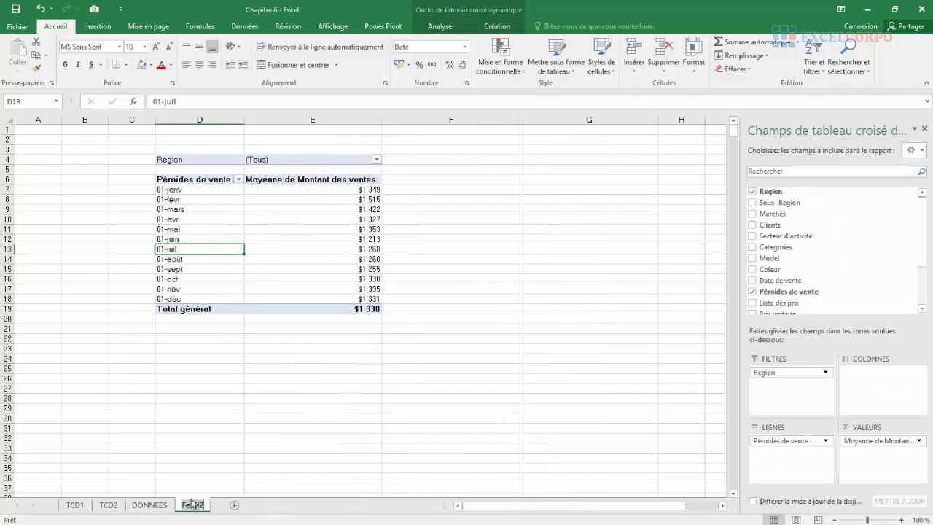
pyautogui.click(226, 264)
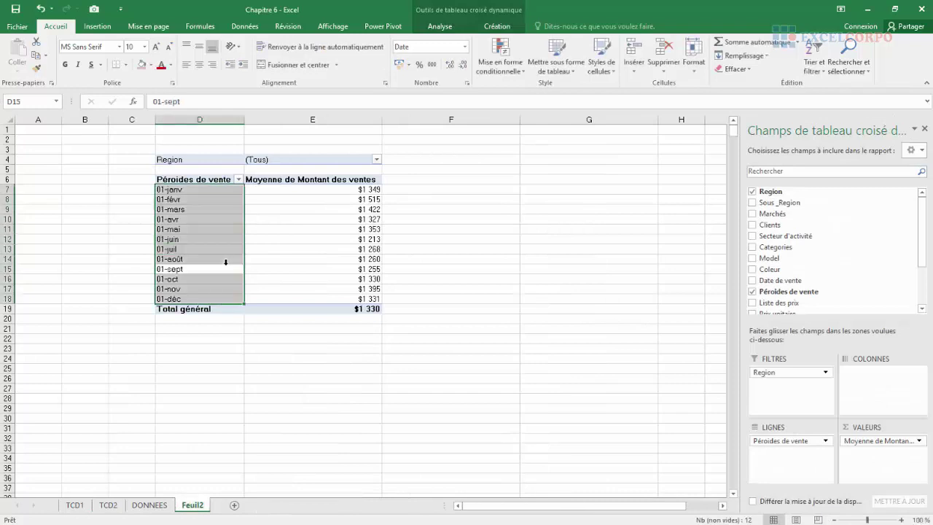
pyautogui.click(292, 230)
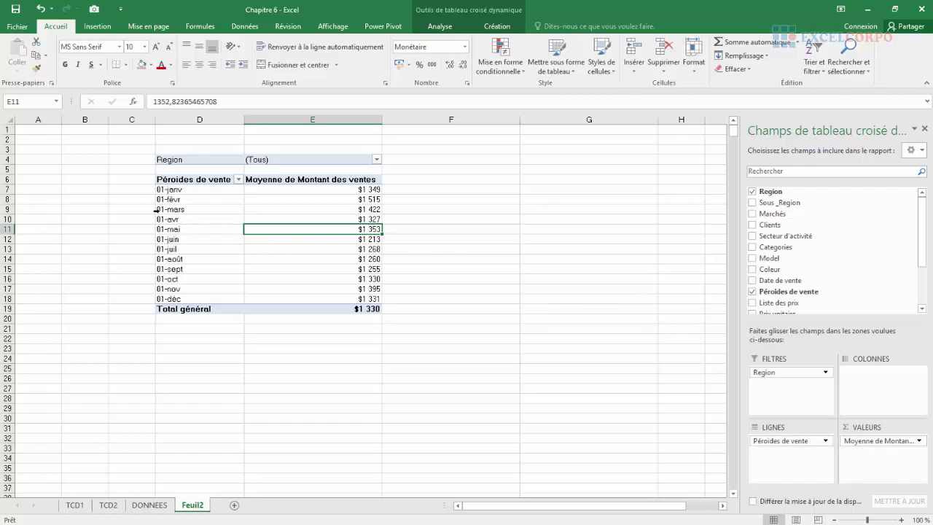
pyautogui.click(332, 198)
pyautogui.rightClick(331, 197)
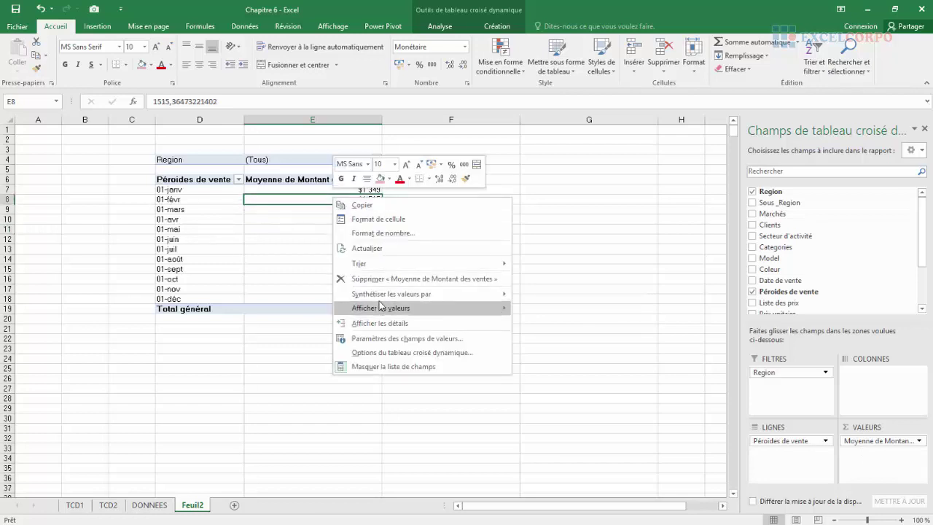
pyautogui.click(383, 339)
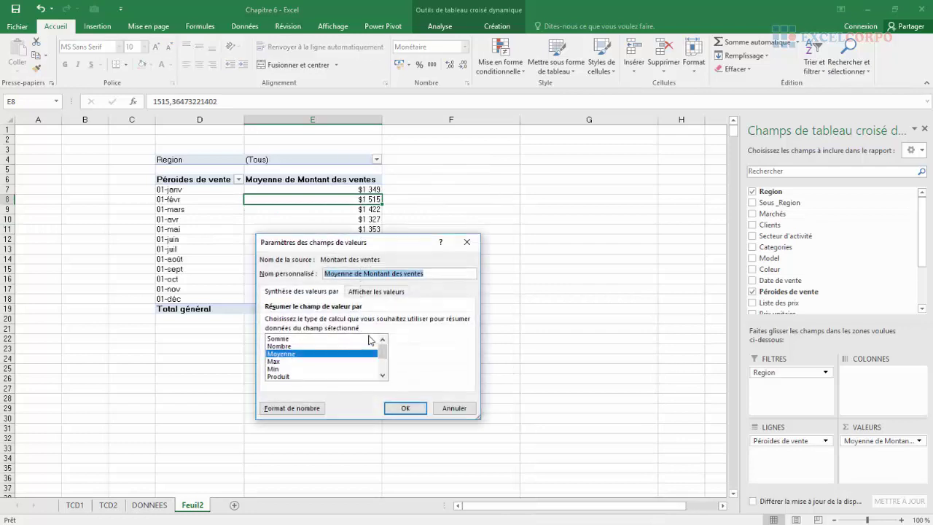
pyautogui.click(297, 338)
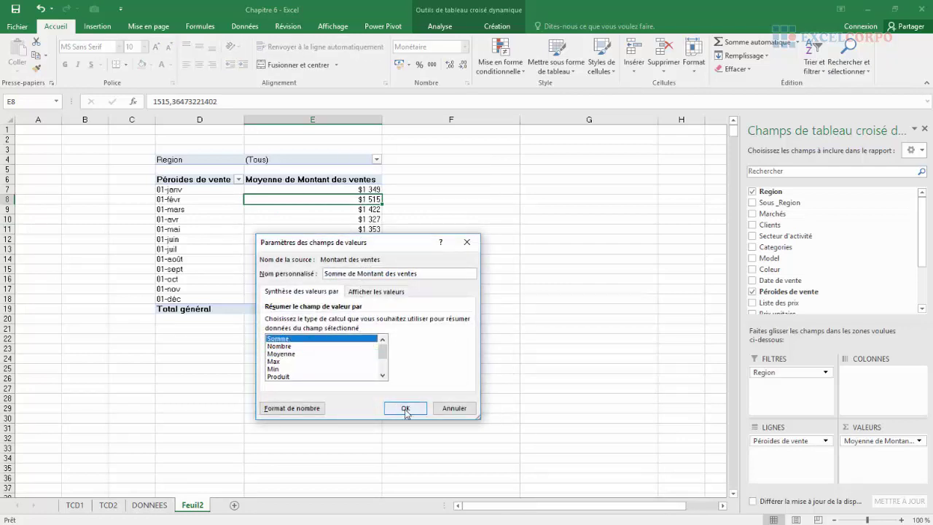
pyautogui.click(405, 409)
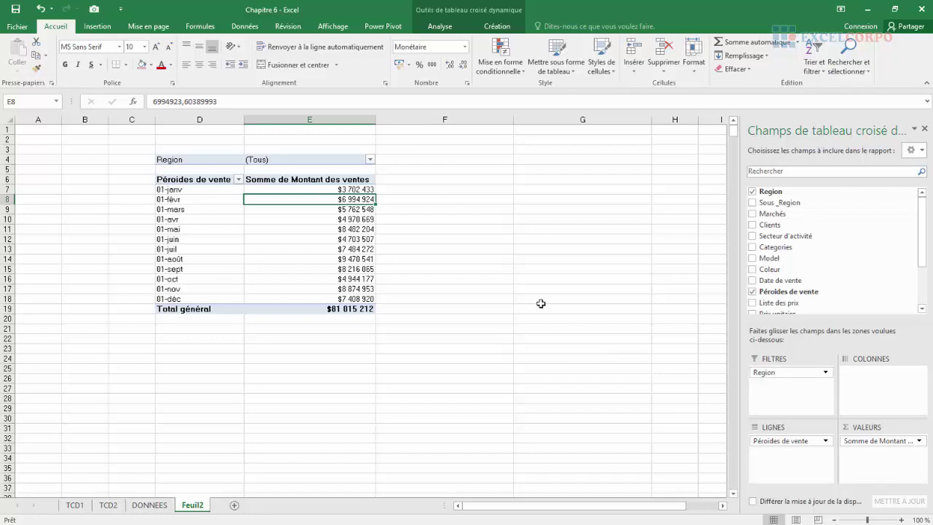
# Filter the monthly sales pivot table's Region report filter to Europe only
pyautogui.click(370, 161)
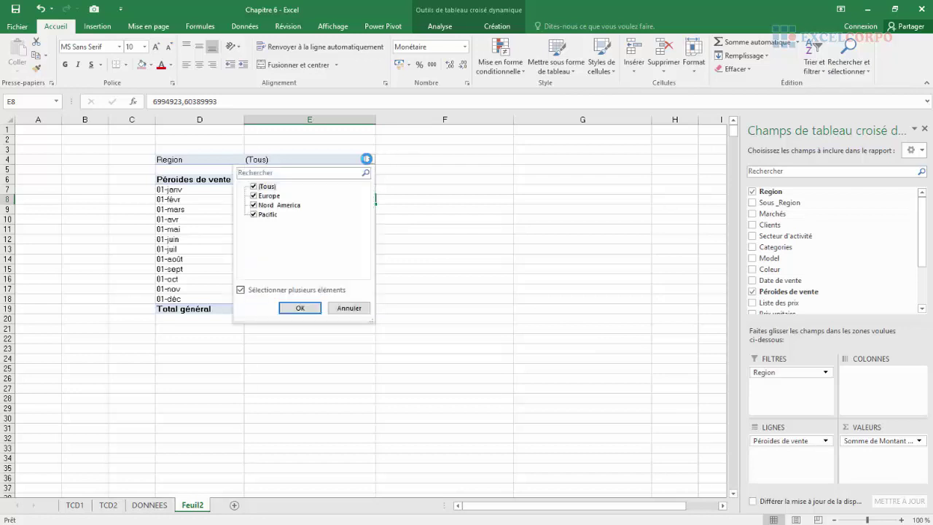
pyautogui.click(253, 187)
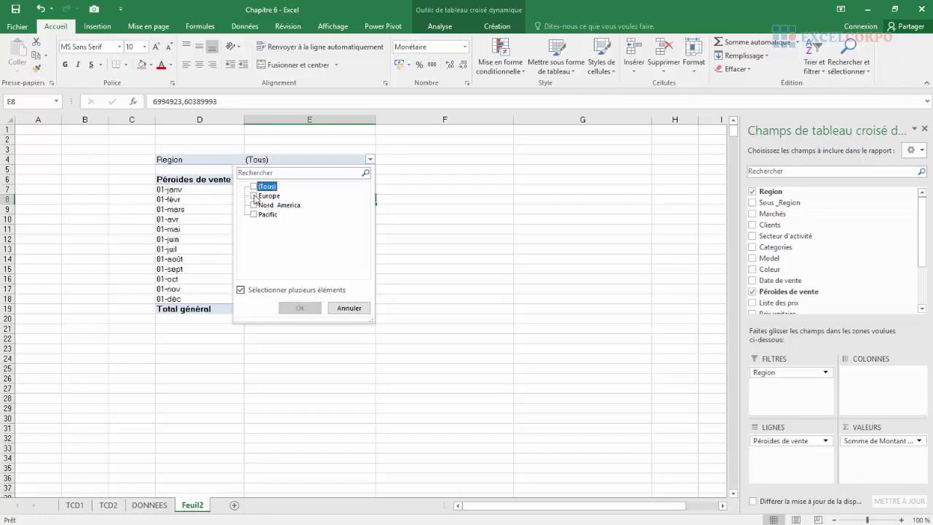
pyautogui.click(254, 197)
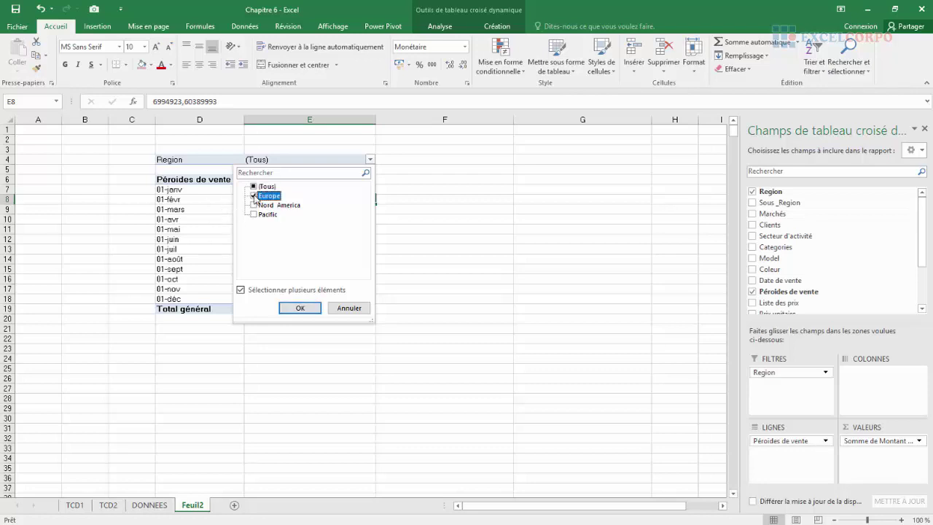
pyautogui.click(300, 308)
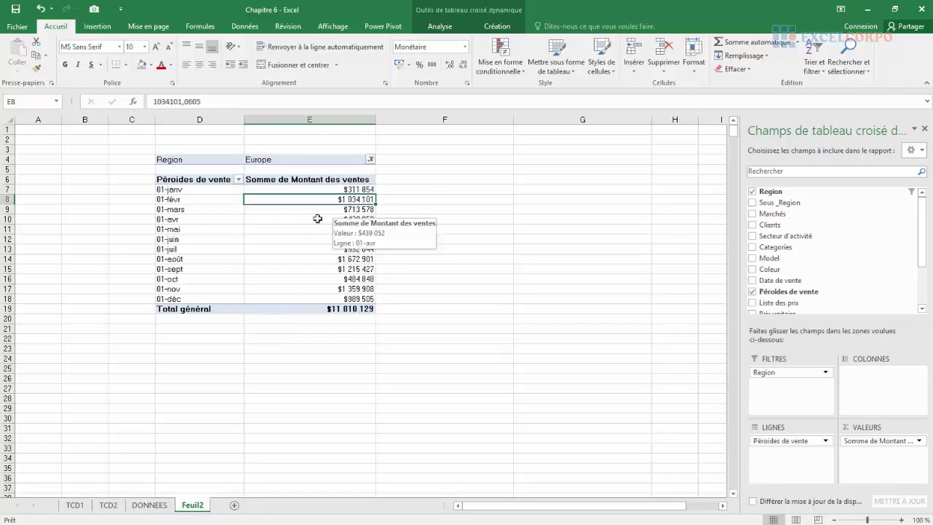
pyautogui.moveTo(311, 220)
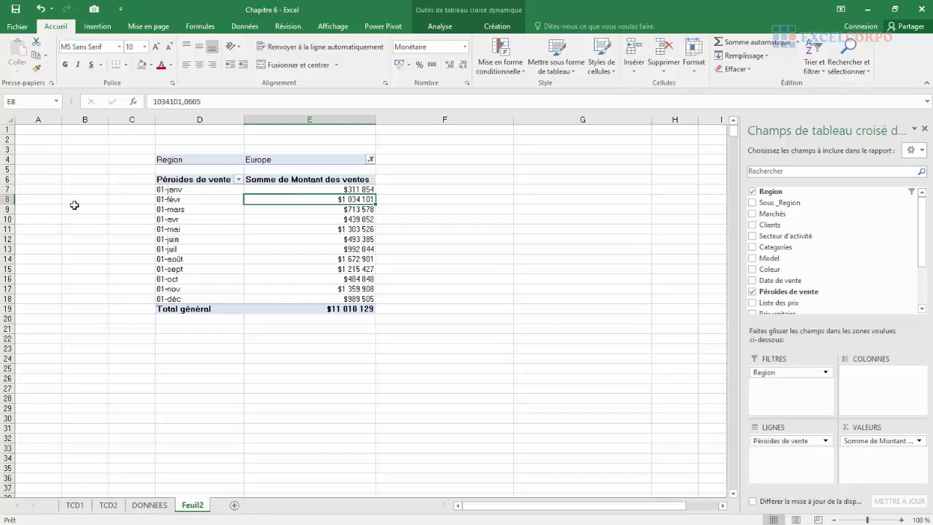
# Set the Péroides de vente field to show items without data through its layout and print settings
pyautogui.click(199, 194)
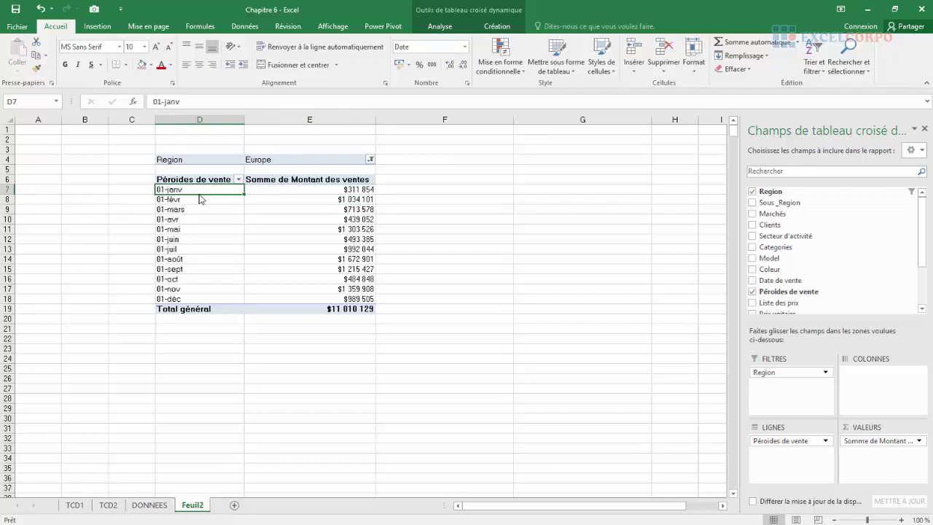
pyautogui.click(199, 202)
pyautogui.click(187, 211)
pyautogui.moveTo(187, 211); pyautogui.dragTo(189, 218)
pyautogui.rightClick(188, 219)
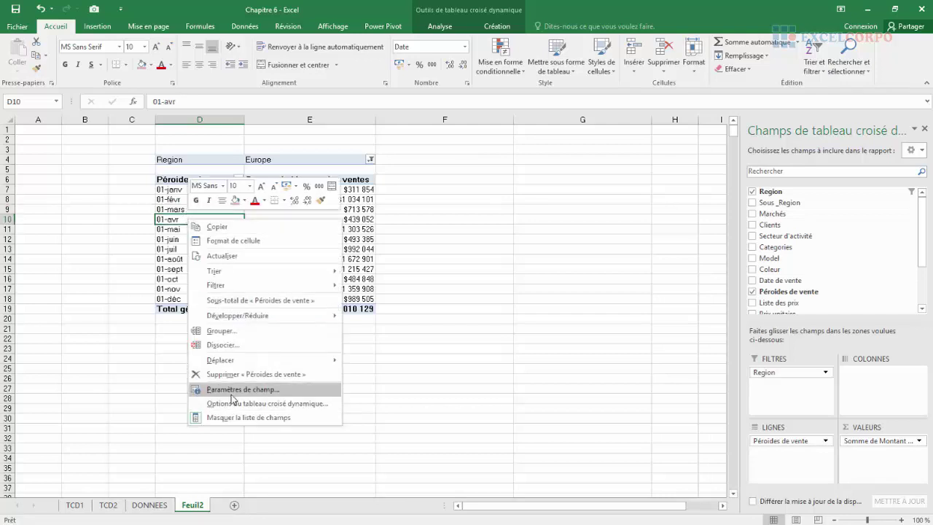
pyautogui.click(232, 392)
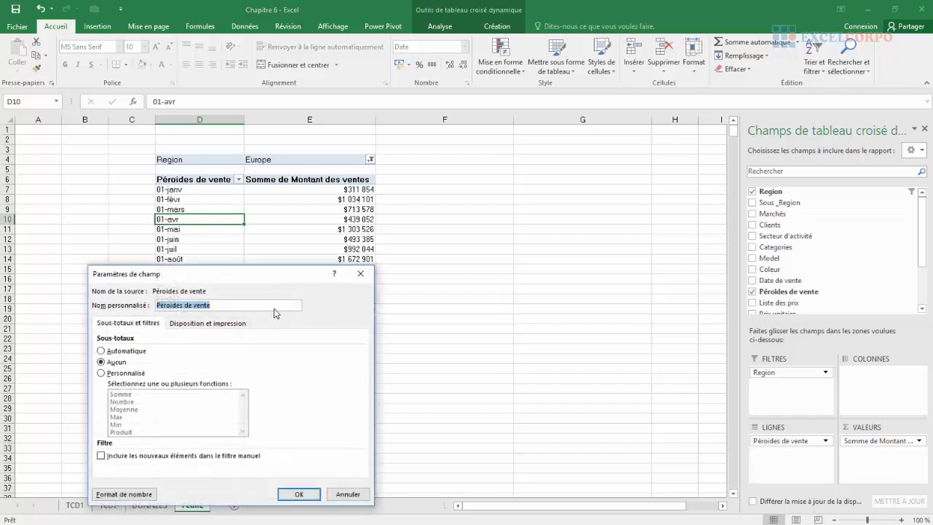
pyautogui.moveTo(267, 277); pyautogui.dragTo(363, 175)
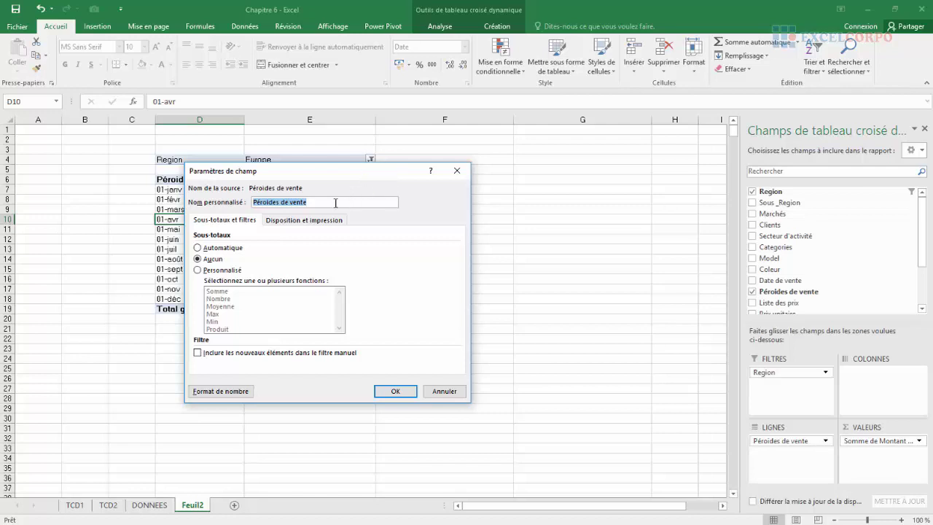
pyautogui.click(297, 221)
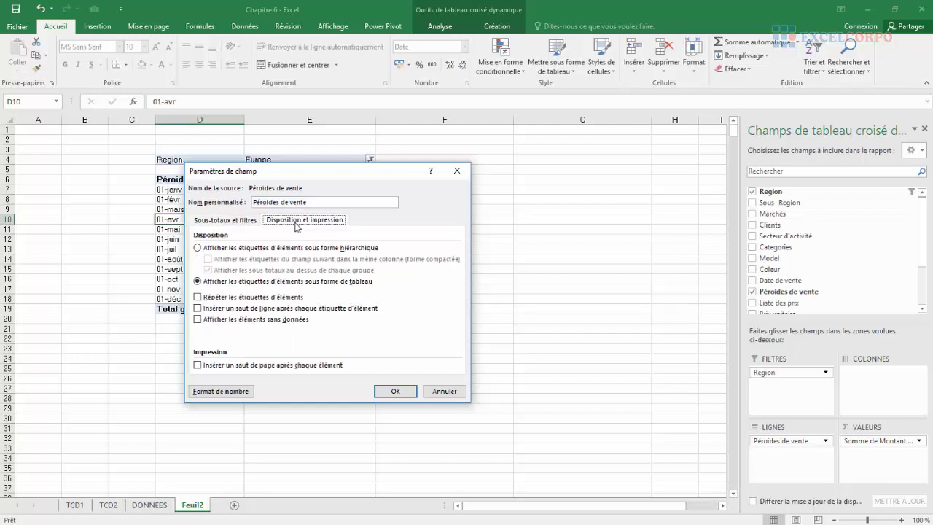
pyautogui.click(202, 321)
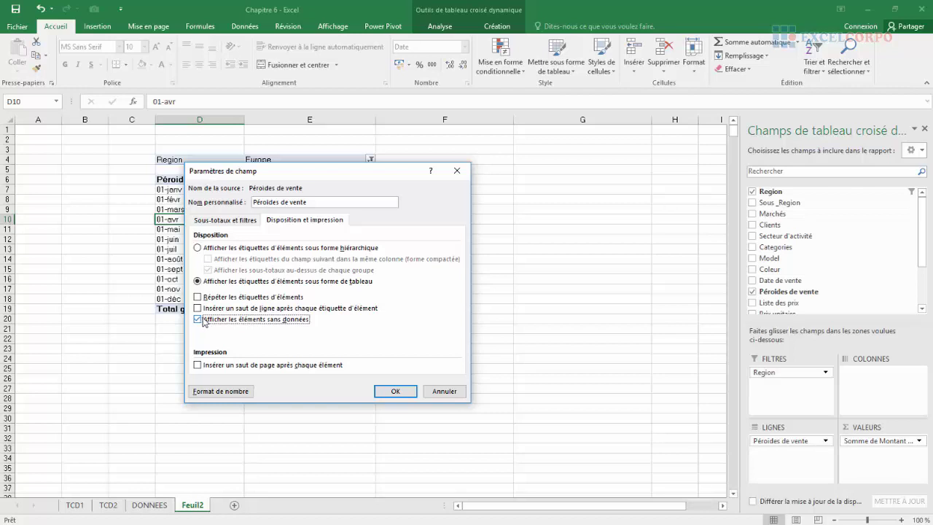
pyautogui.click(394, 392)
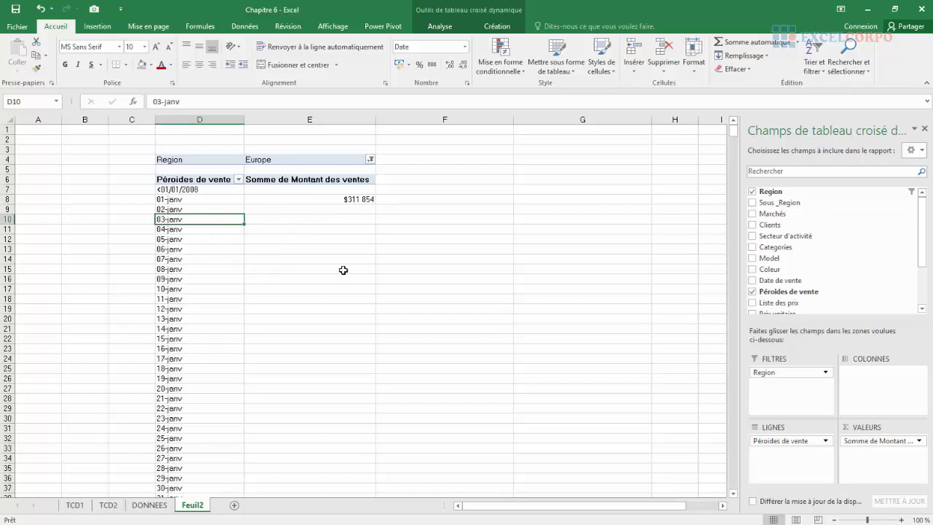
pyautogui.click(241, 260)
pyautogui.click(329, 286)
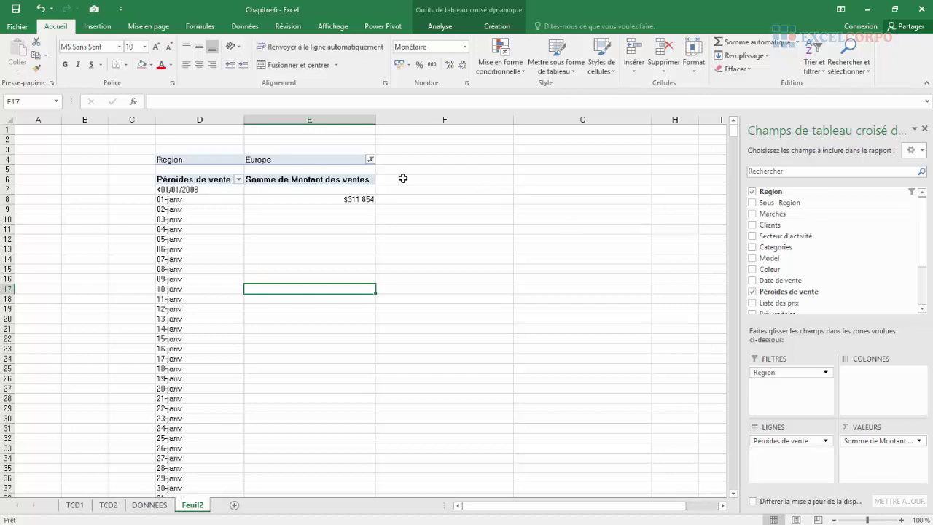
# Set the Region report filter back to all regions in the Feuil2 pivot table
pyautogui.click(371, 159)
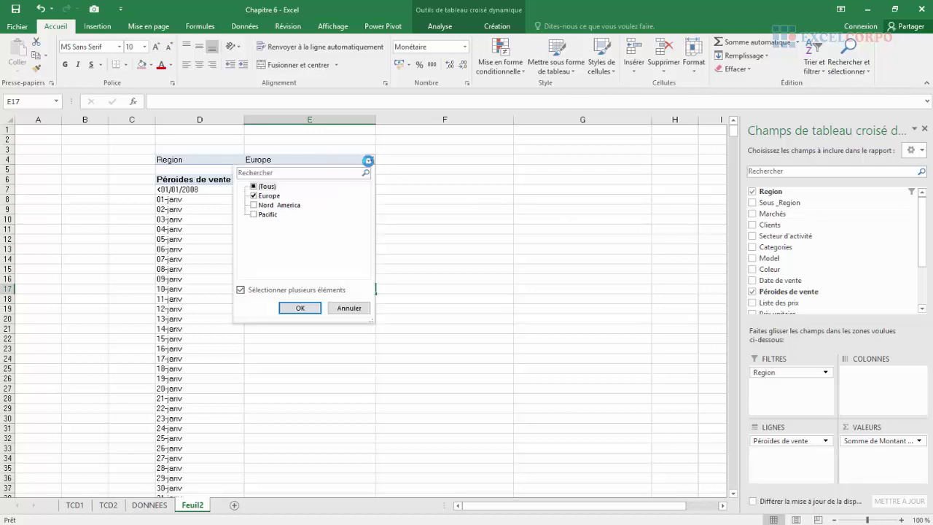
pyautogui.click(253, 186)
pyautogui.click(299, 307)
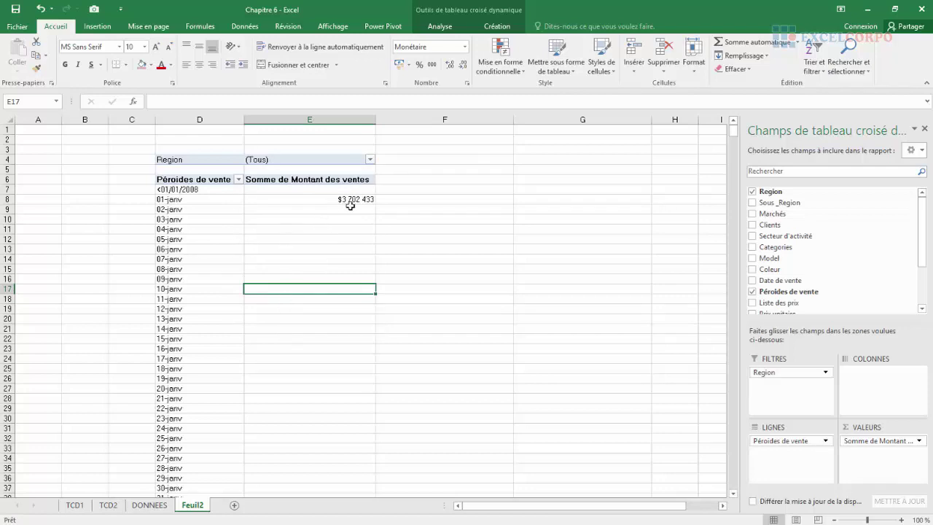
pyautogui.click(655, 281)
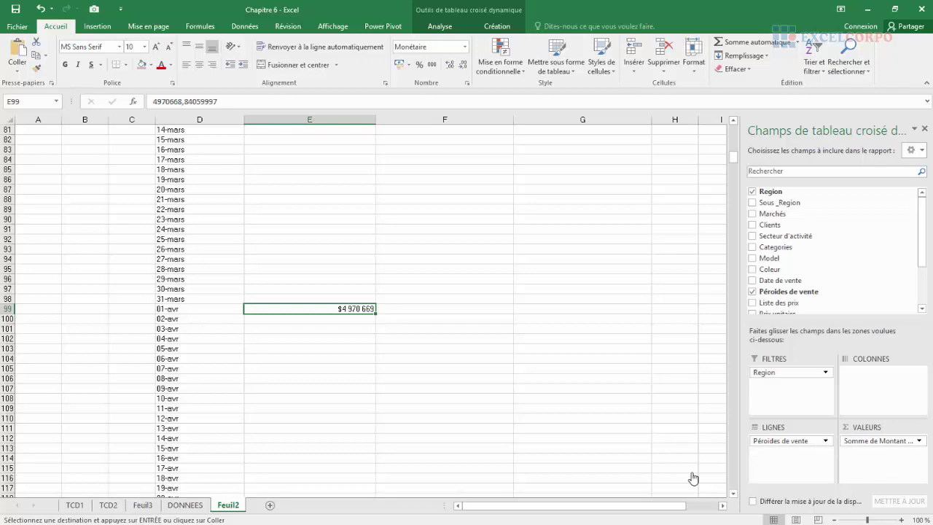
# On sheet Feuil3, sort the clients by Somme de Montant des ventes from smallest to largest and review the list down to the grand total
pyautogui.click(142, 504)
pyautogui.click(314, 219)
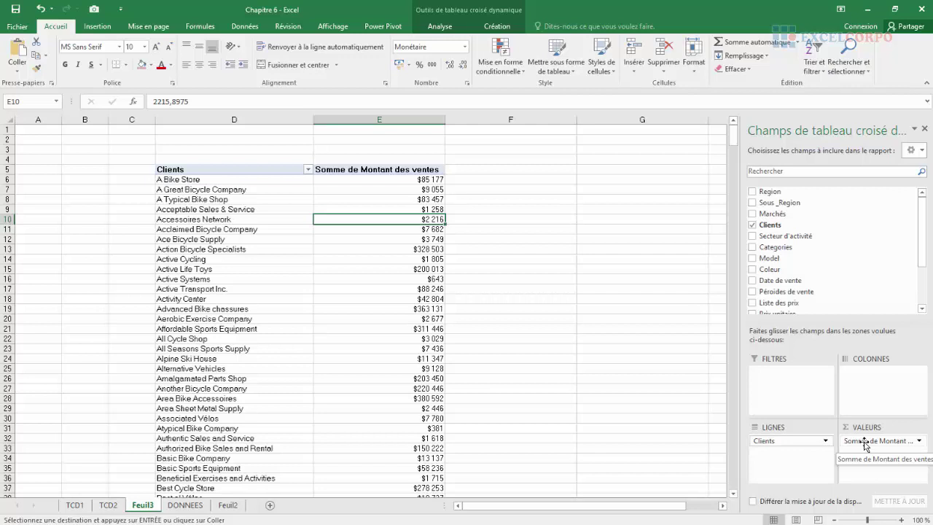
pyautogui.click(344, 384)
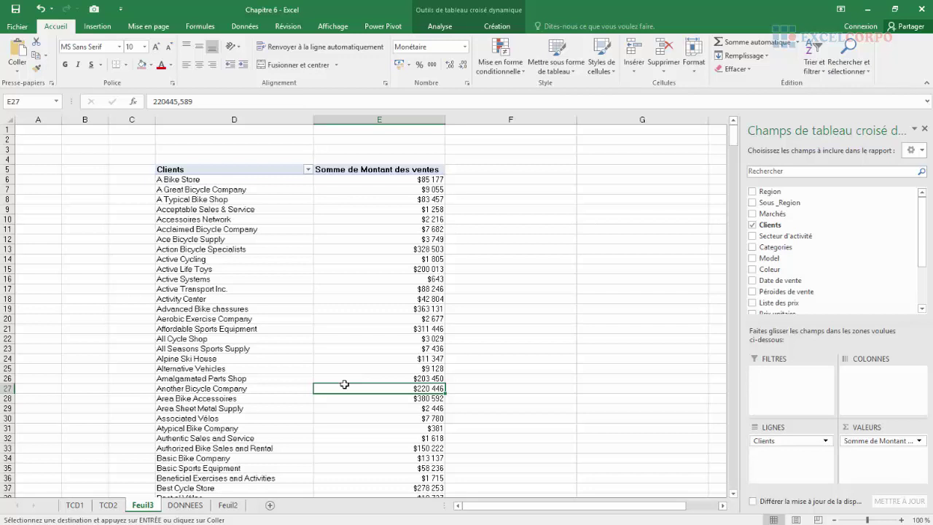
pyautogui.click(372, 303)
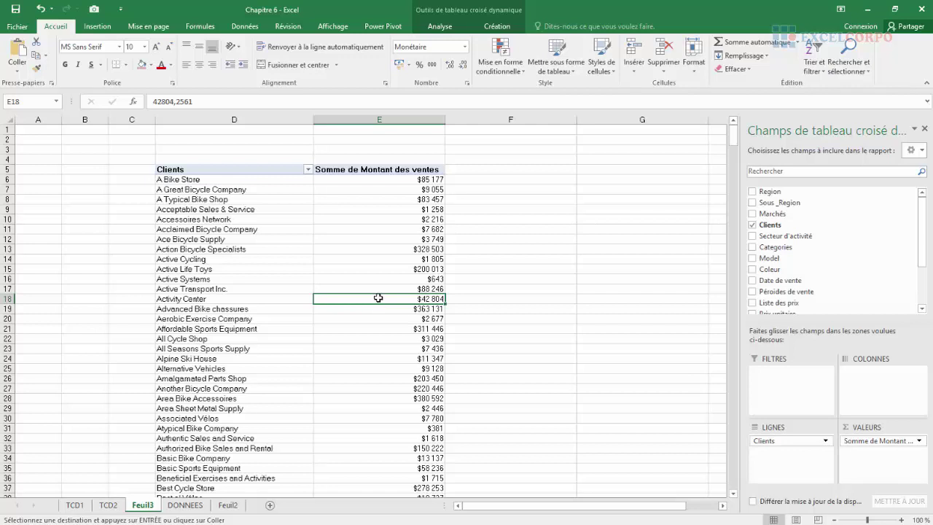
pyautogui.rightClick(378, 298)
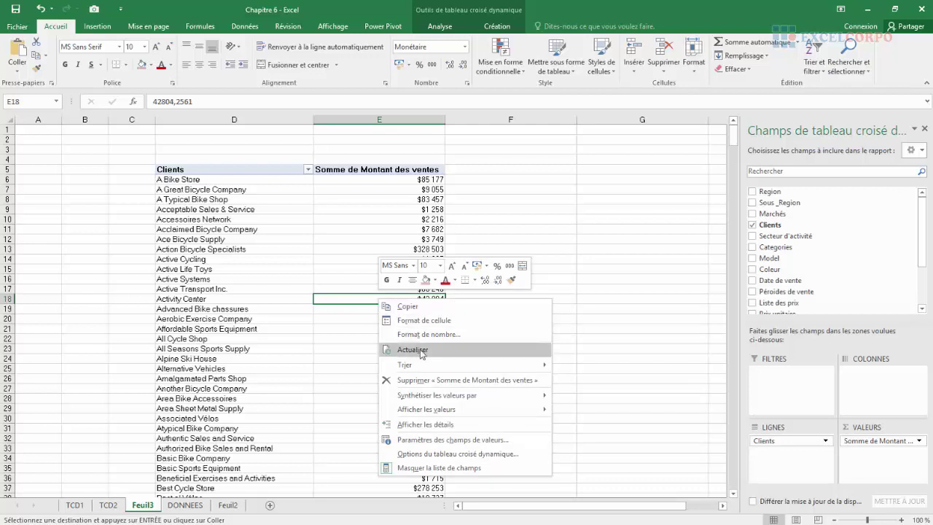
pyautogui.moveTo(423, 366)
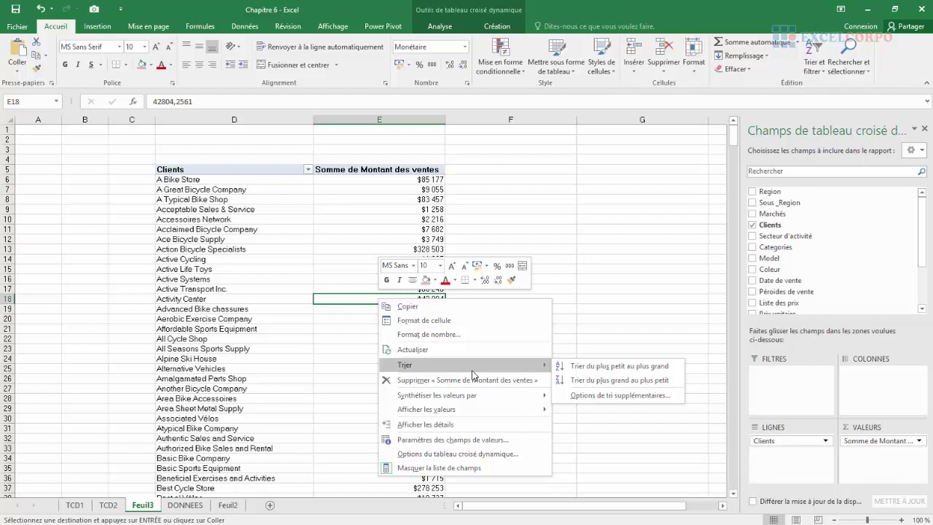
pyautogui.click(596, 368)
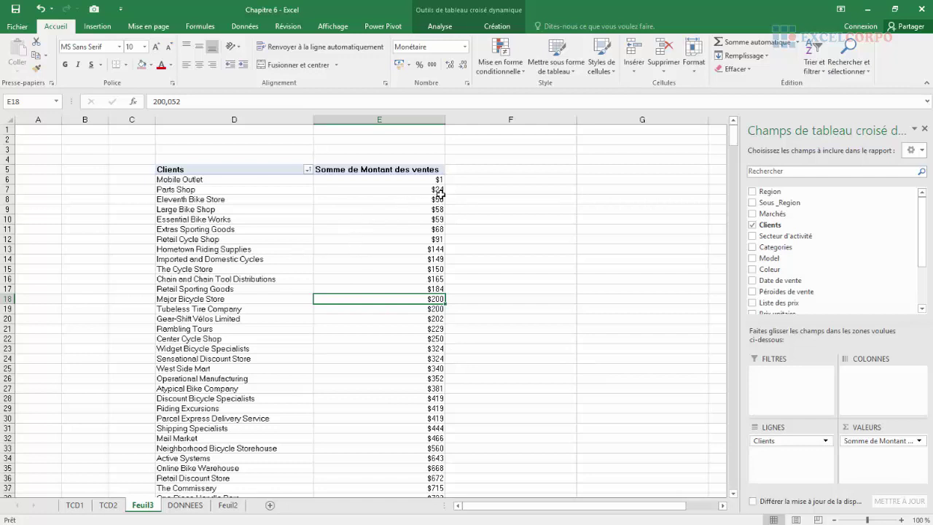
pyautogui.click(668, 315)
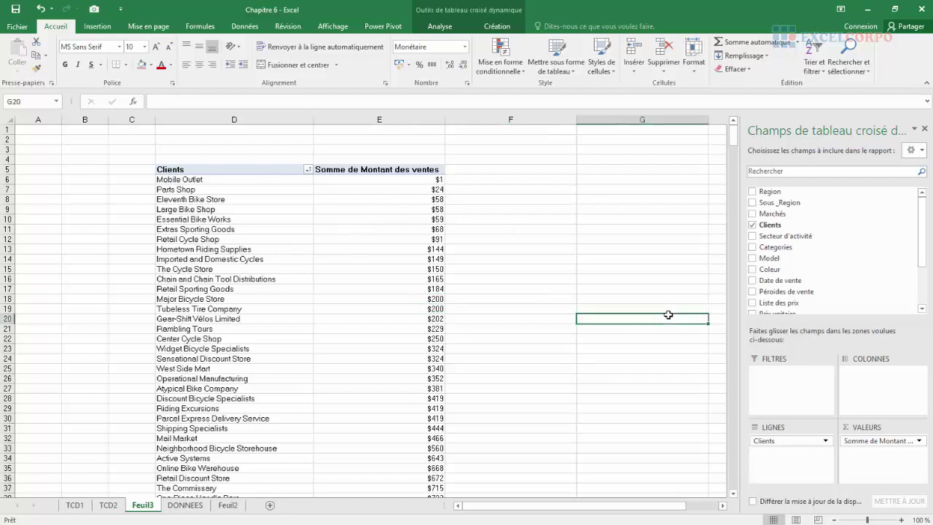
pyautogui.moveTo(930, 143); pyautogui.dragTo(930, 485)
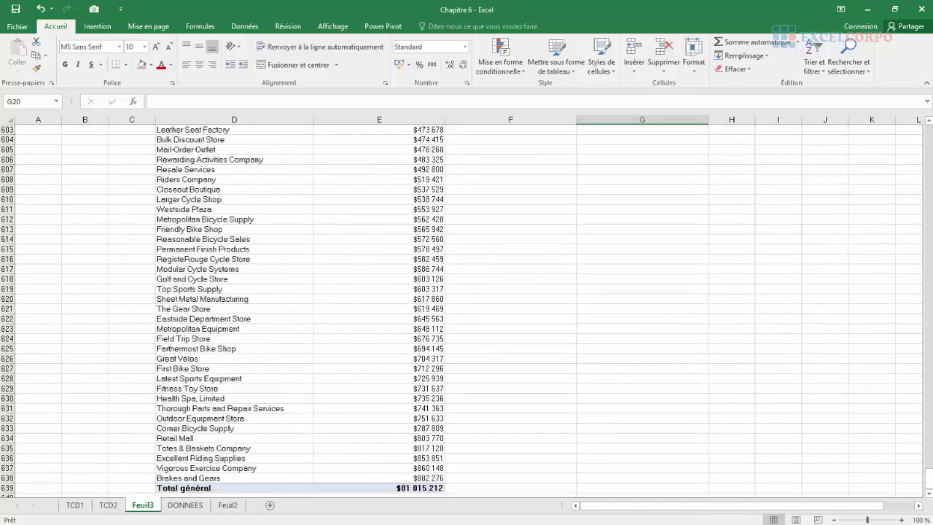
pyautogui.moveTo(931, 478); pyautogui.dragTo(931, 141)
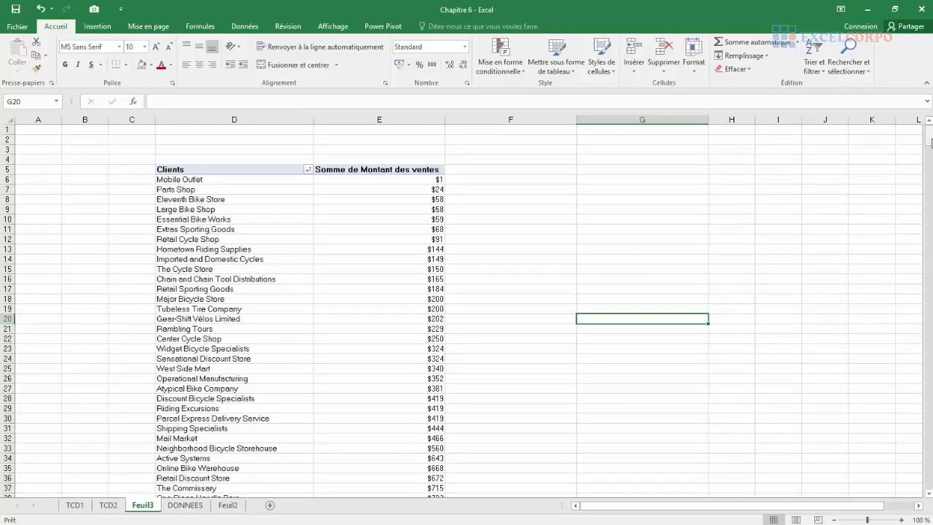